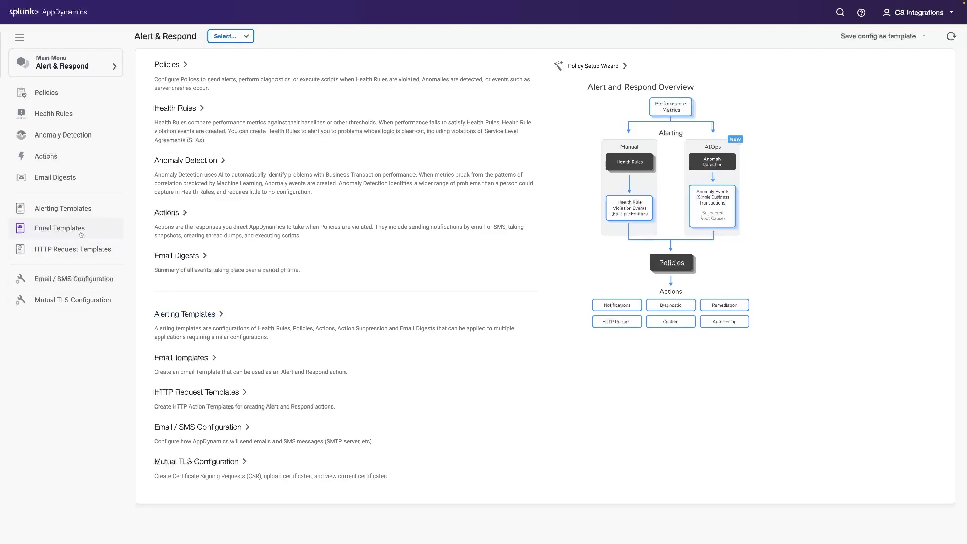
- Open the email template "email Alert to gmail demo account" and review its recipients, subject and body variables
{"action": "left_click", "coordinate": [81, 234]}
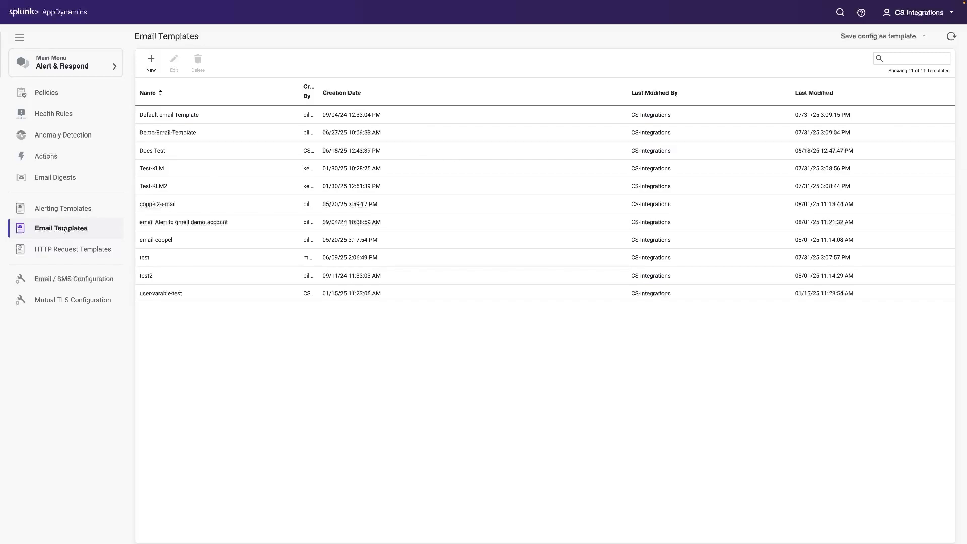
{"action": "left_click", "coordinate": [199, 223]}
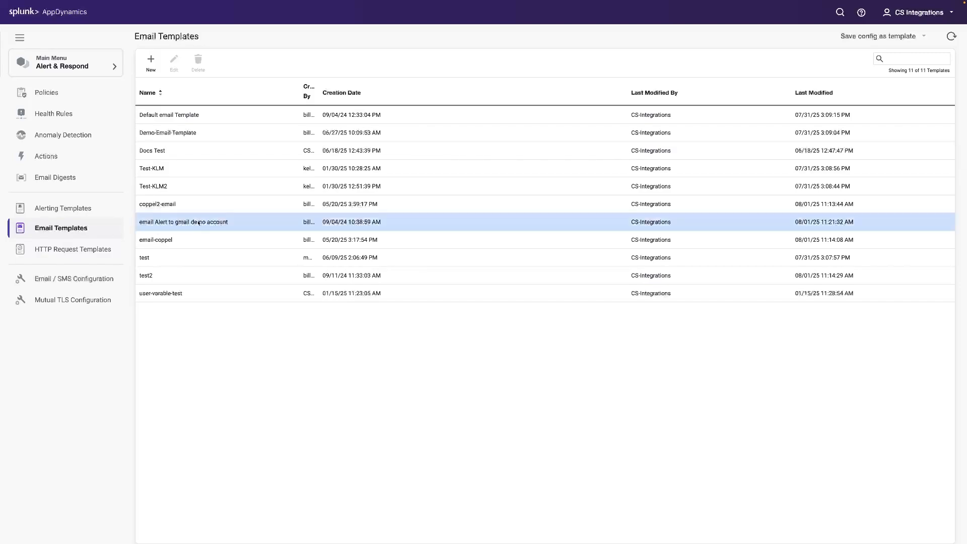
{"action": "double_click", "coordinate": [199, 223]}
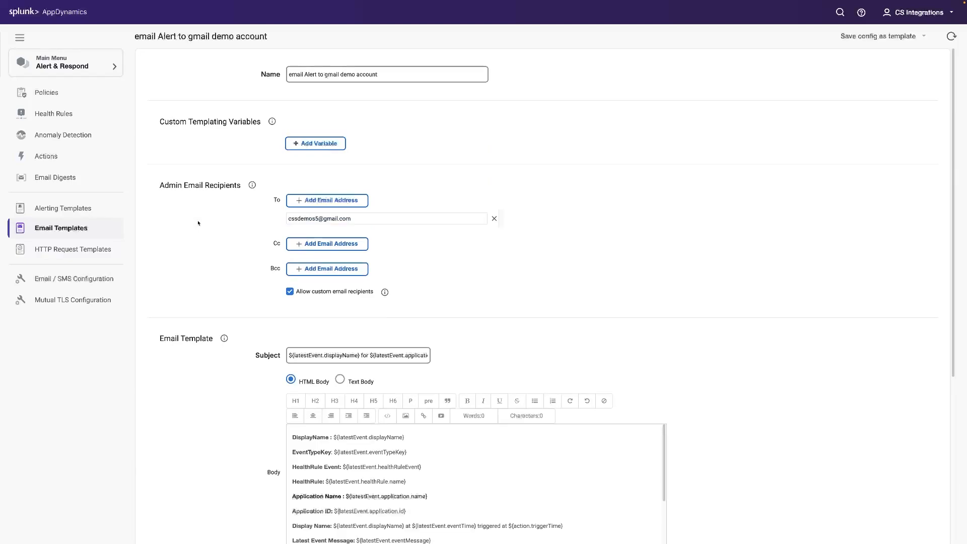
{"action": "scroll", "coordinate": [642, 270], "scroll_direction": "down", "scroll_amount": 3}
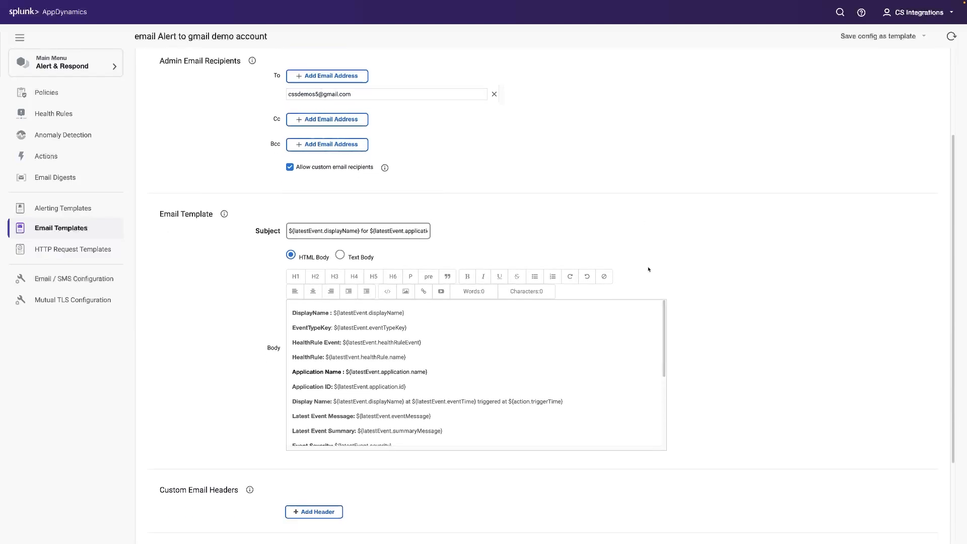
{"action": "mouse_move", "coordinate": [664, 318]}
{"action": "left_mouse_down"}
{"action": "mouse_move", "coordinate": [669, 396]}
{"action": "mouse_move", "coordinate": [671, 347]}
{"action": "left_mouse_up"}
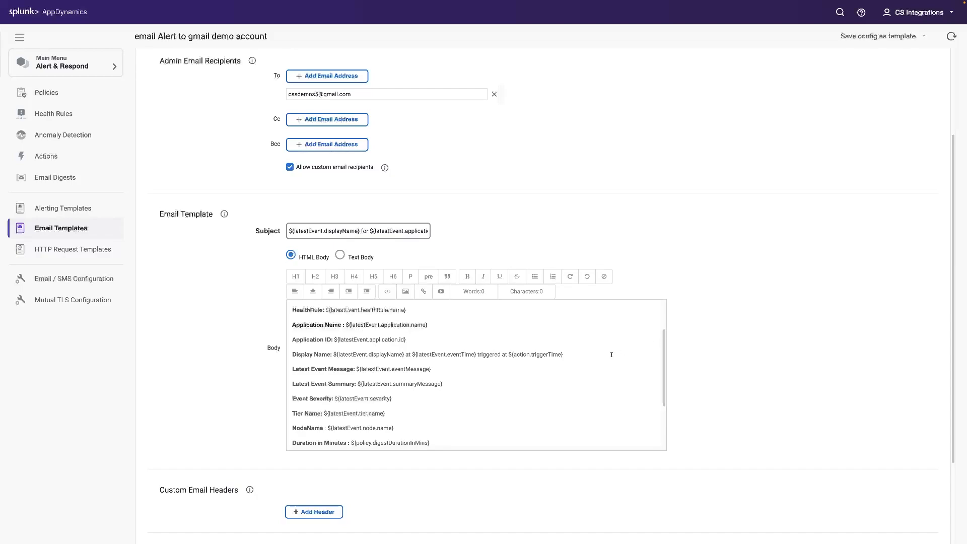
{"action": "left_click", "coordinate": [581, 356]}
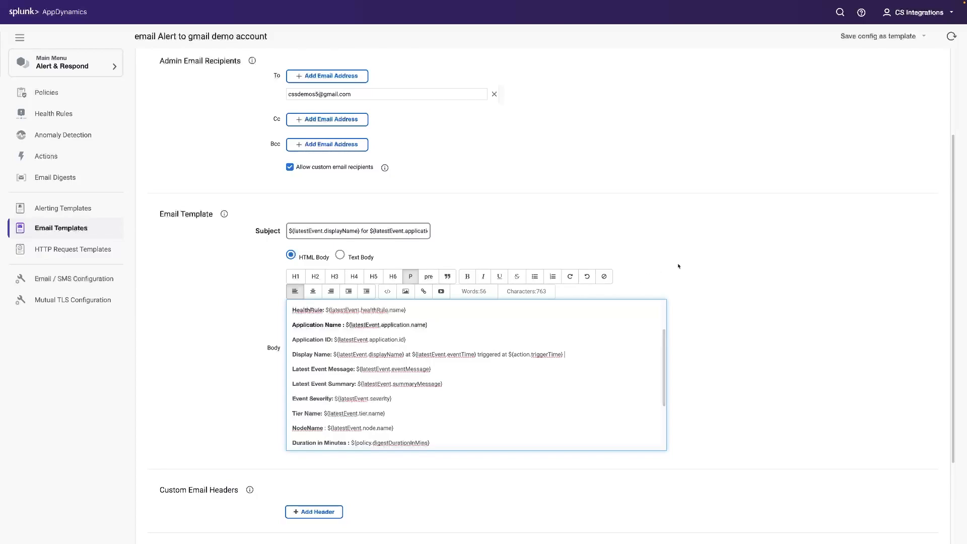
- Run a test of the email template with the App Server Restart event at DEBUG log level
{"action": "scroll", "coordinate": [678, 266], "scroll_direction": "down", "scroll_amount": 3}
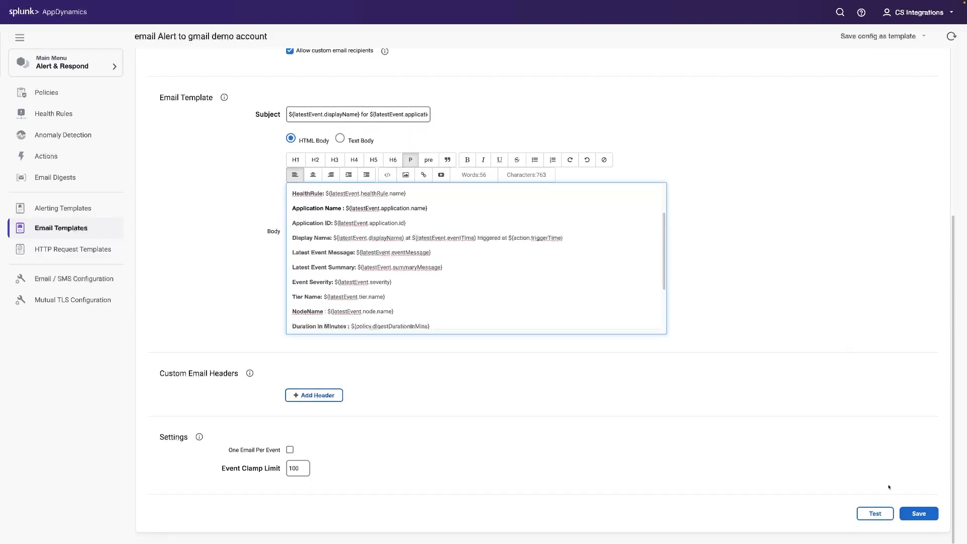
{"action": "left_click", "coordinate": [875, 513]}
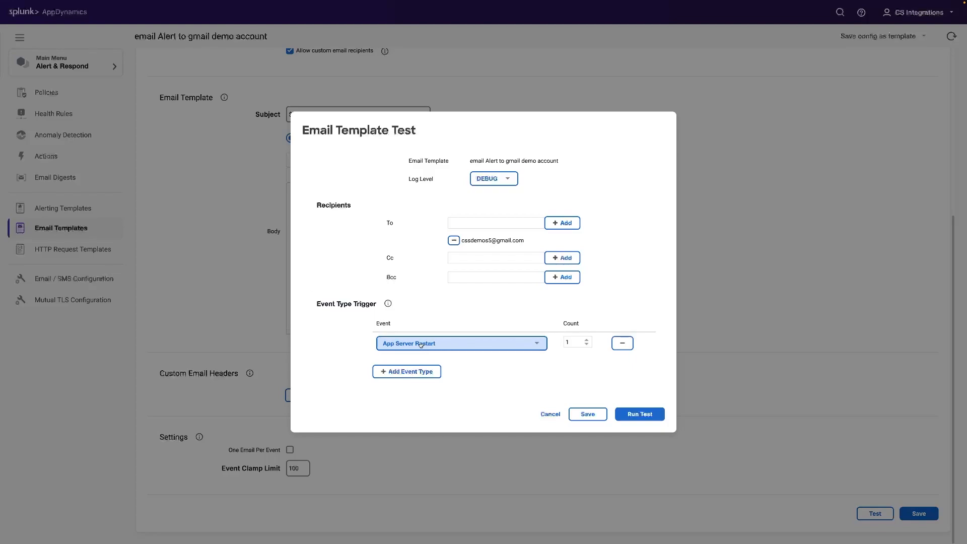
{"action": "left_click", "coordinate": [644, 414]}
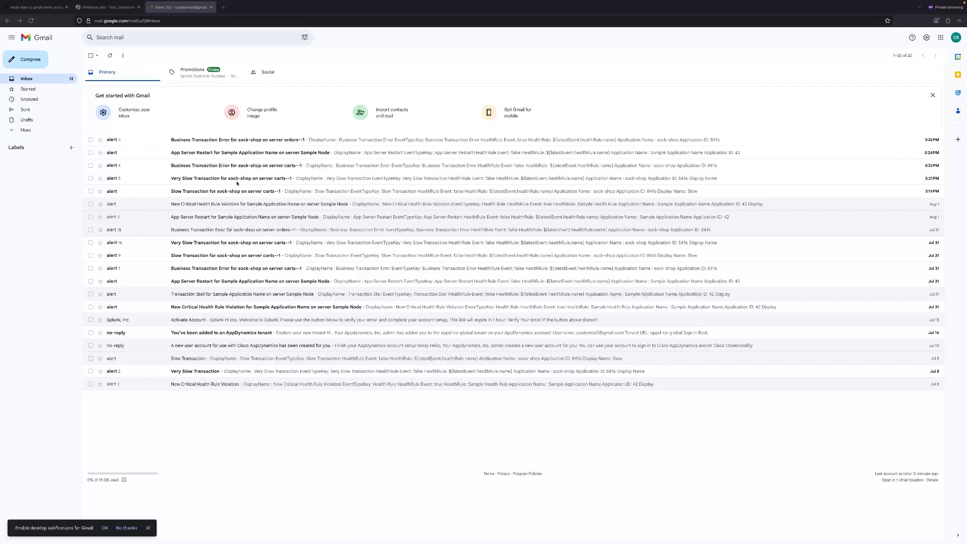
- In the Gmail inbox, read the latest App Server Restart alert, then open the newest Business Transaction Error alert for sock-shop
{"action": "left_click", "coordinate": [229, 153]}
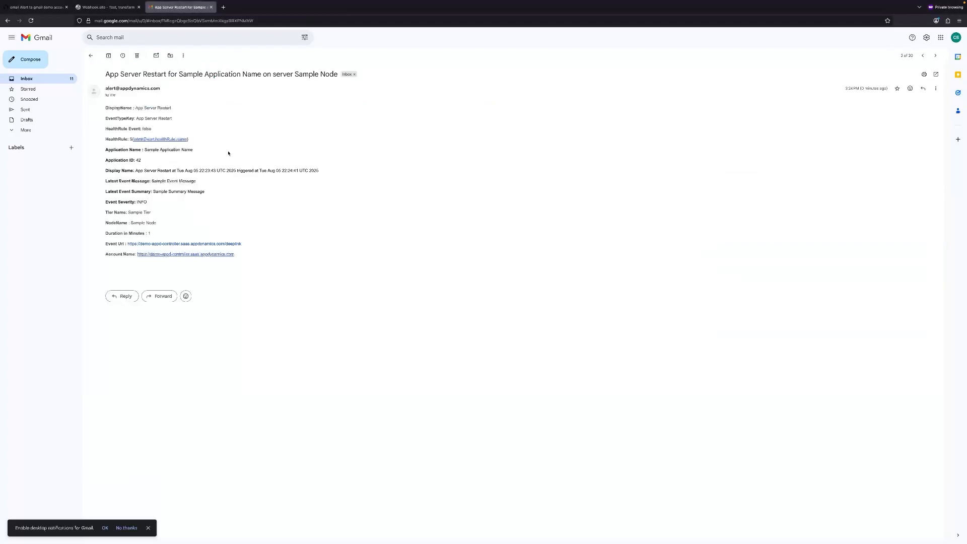
{"action": "key", "text": "F11"}
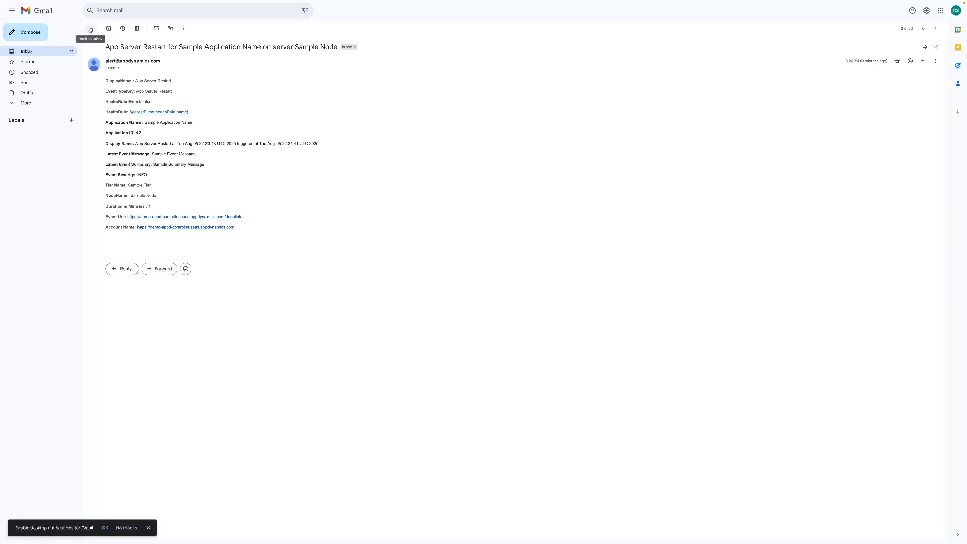
{"action": "left_click", "coordinate": [43, 52]}
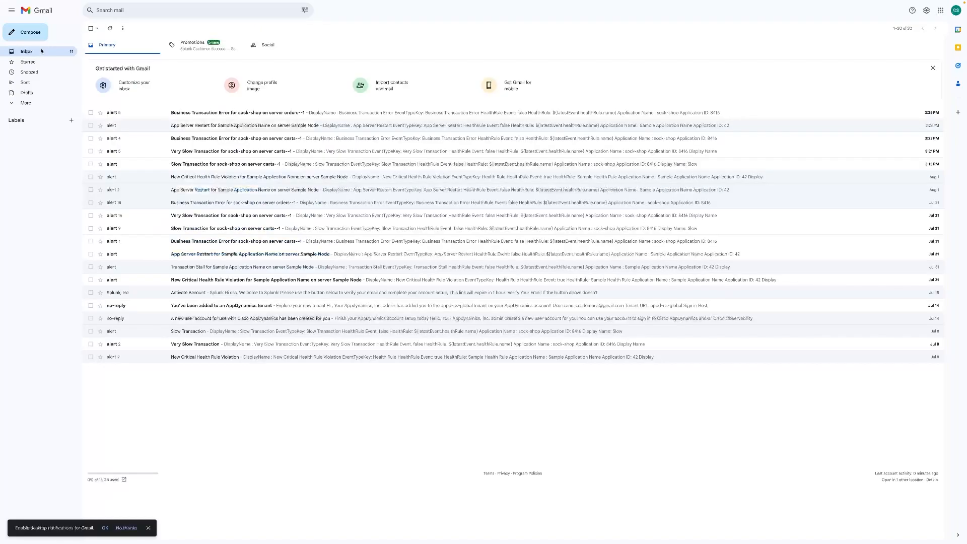
{"action": "left_click", "coordinate": [222, 115]}
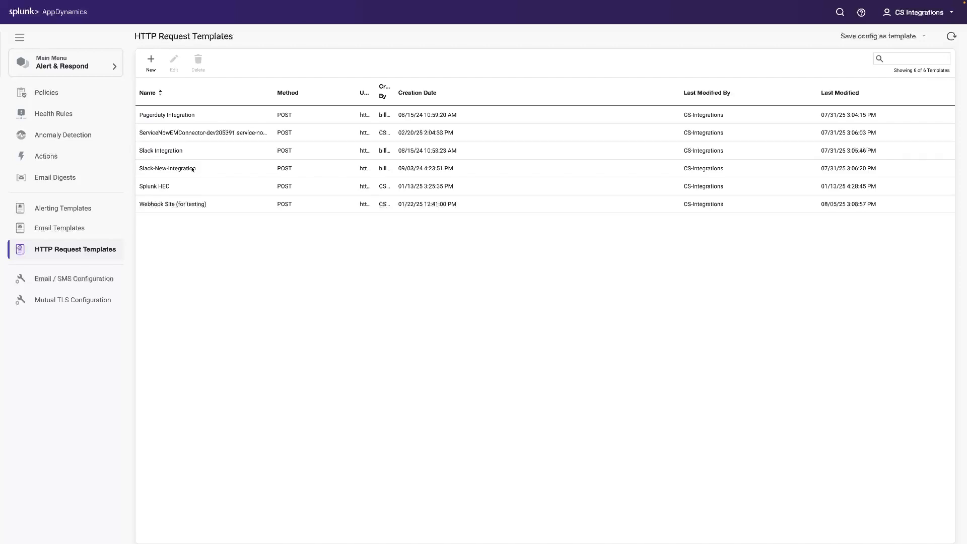
- Open the Slack-New-Integration HTTP request template in AppDynamics and examine the latestEvent.severity conditions in its JSON payload
{"action": "double_click", "coordinate": [192, 169]}
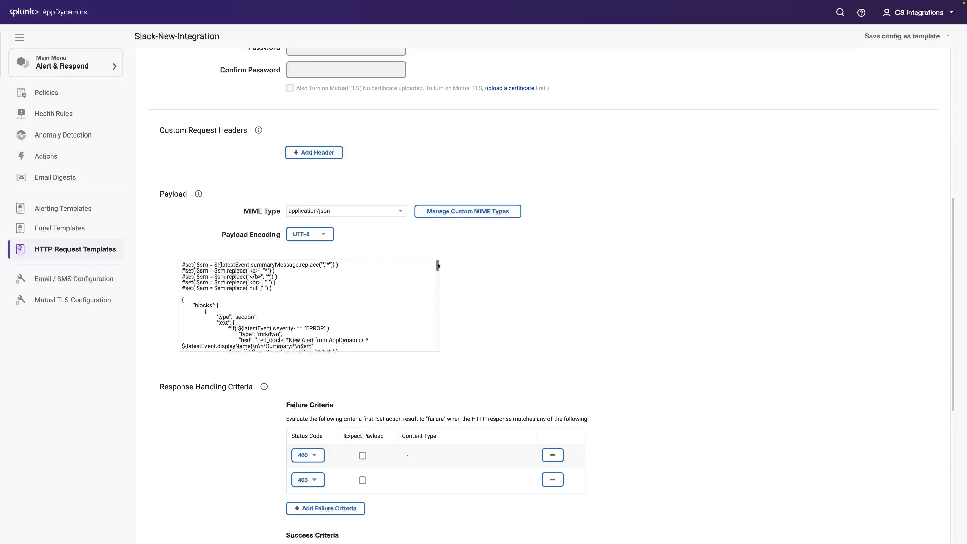
{"action": "mouse_move", "coordinate": [437, 266]}
{"action": "left_mouse_down"}
{"action": "mouse_move", "coordinate": [437, 322]}
{"action": "mouse_move", "coordinate": [439, 263]}
{"action": "left_mouse_up"}
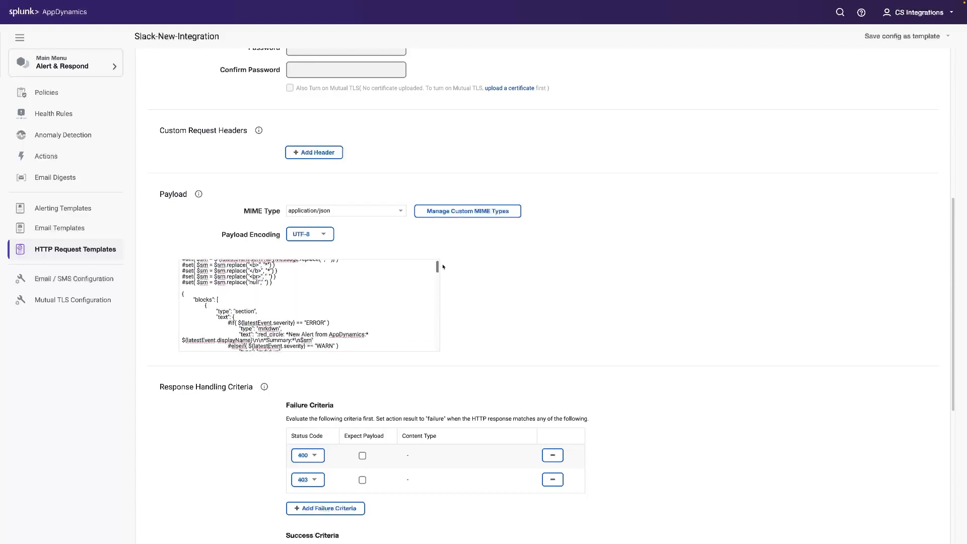
{"action": "double_click", "coordinate": [204, 299]}
{"action": "left_click_drag", "start_coordinate": [242, 323], "coordinate": [292, 322]}
{"action": "scroll", "coordinate": [373, 283], "scroll_direction": "down", "scroll_amount": 2}
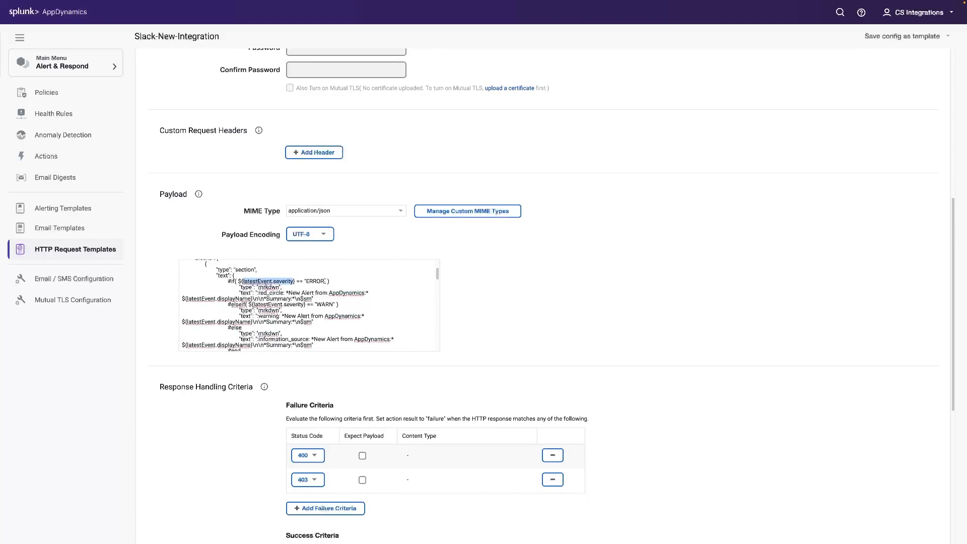
{"action": "scroll", "coordinate": [270, 297], "scroll_direction": "down", "scroll_amount": 1}
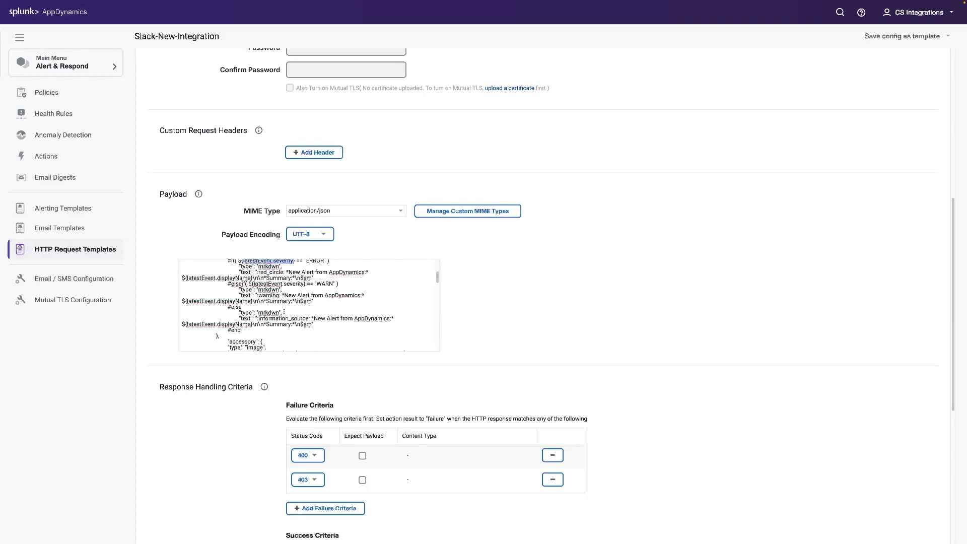
{"action": "scroll", "coordinate": [284, 312], "scroll_direction": "up", "scroll_amount": 1}
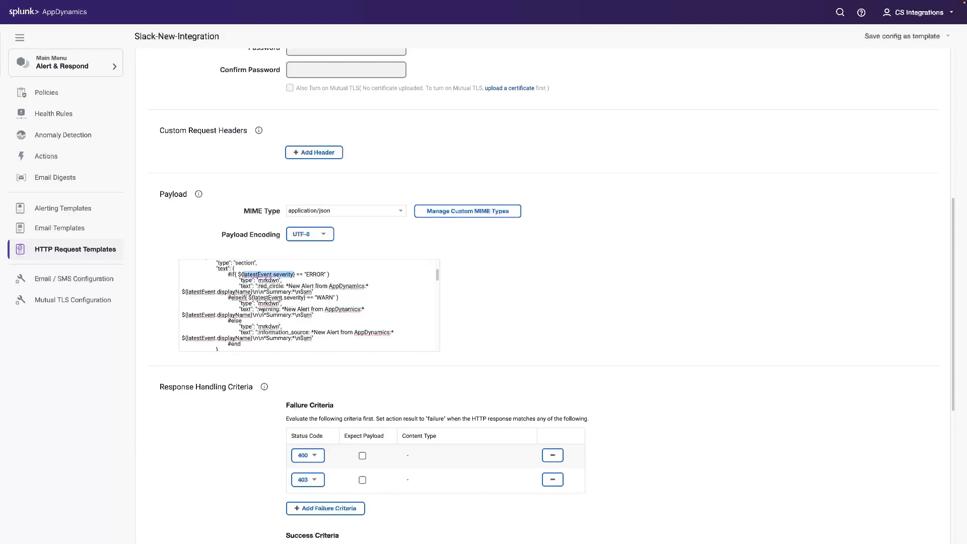
{"action": "scroll", "coordinate": [288, 307], "scroll_direction": "down", "scroll_amount": 2}
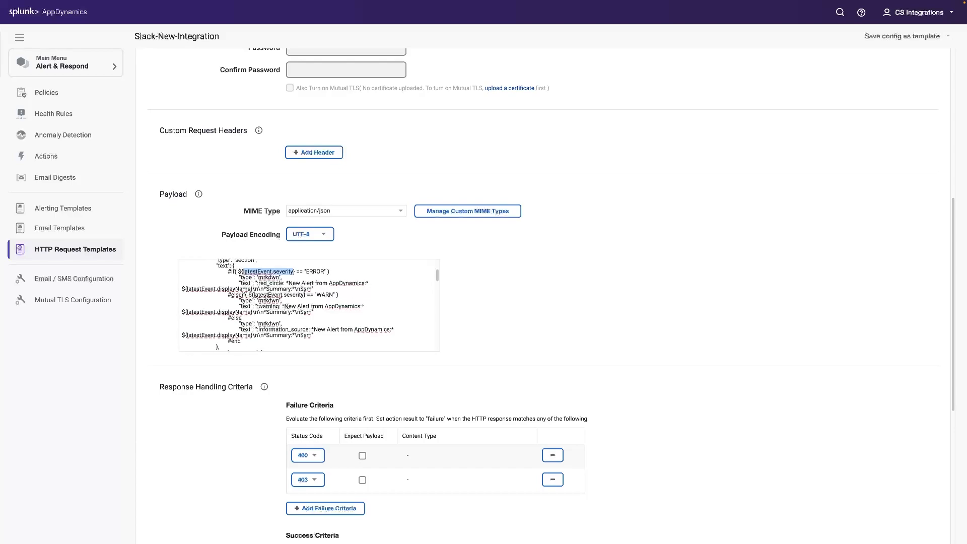
- Run a test of the Slack-New-Integration template with the Transaction Stall event, then close the test dialog
{"action": "scroll", "coordinate": [593, 332], "scroll_direction": "down", "scroll_amount": 3}
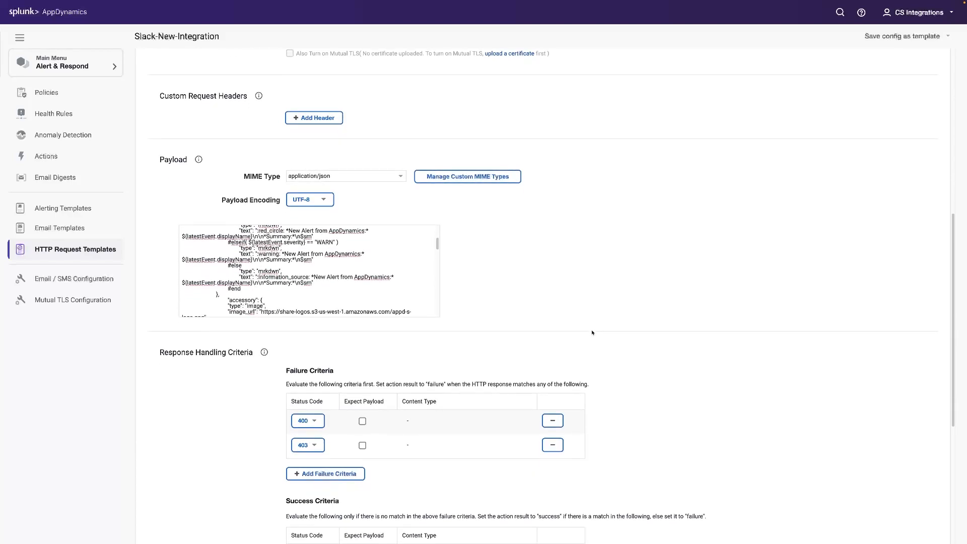
{"action": "scroll", "coordinate": [675, 350], "scroll_direction": "down", "scroll_amount": 2}
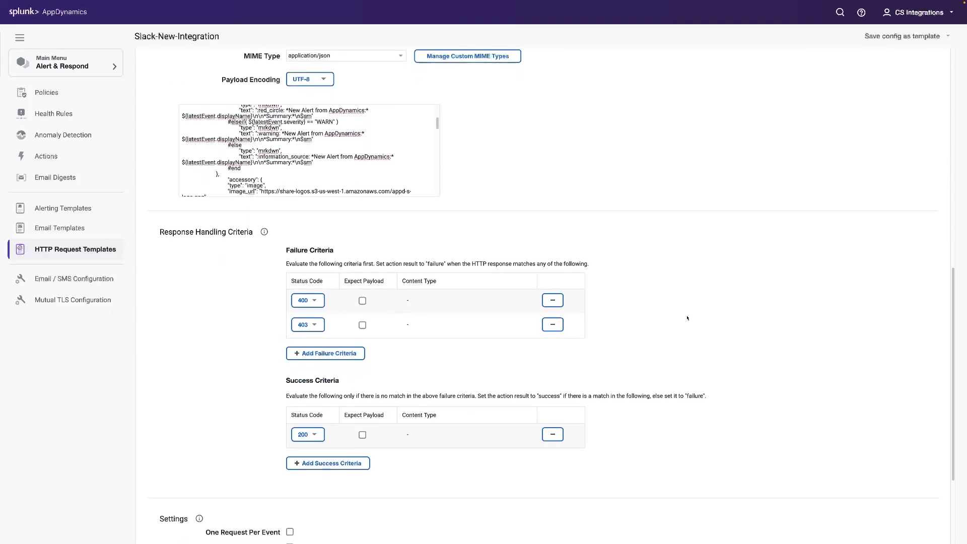
{"action": "scroll", "coordinate": [686, 317], "scroll_direction": "down", "scroll_amount": 3}
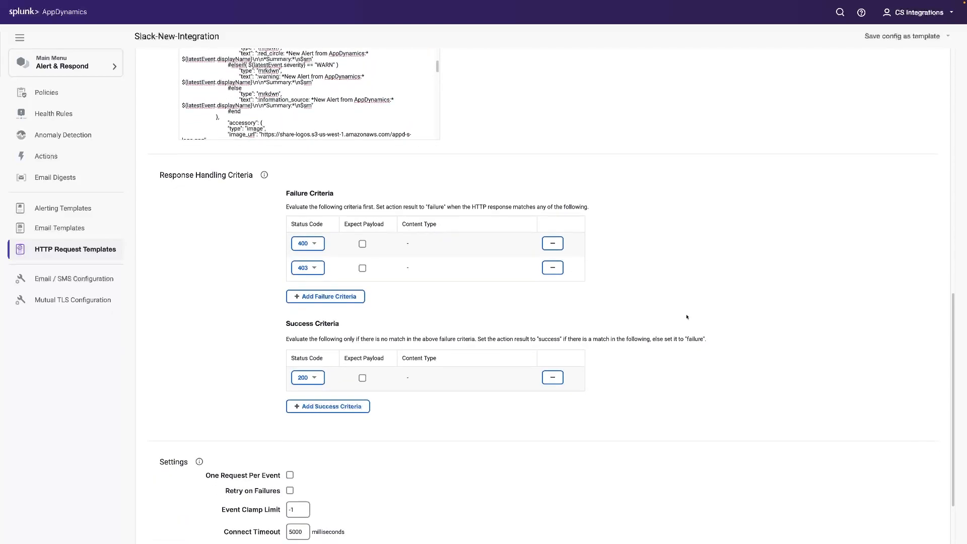
{"action": "scroll", "coordinate": [685, 315], "scroll_direction": "down", "scroll_amount": 1}
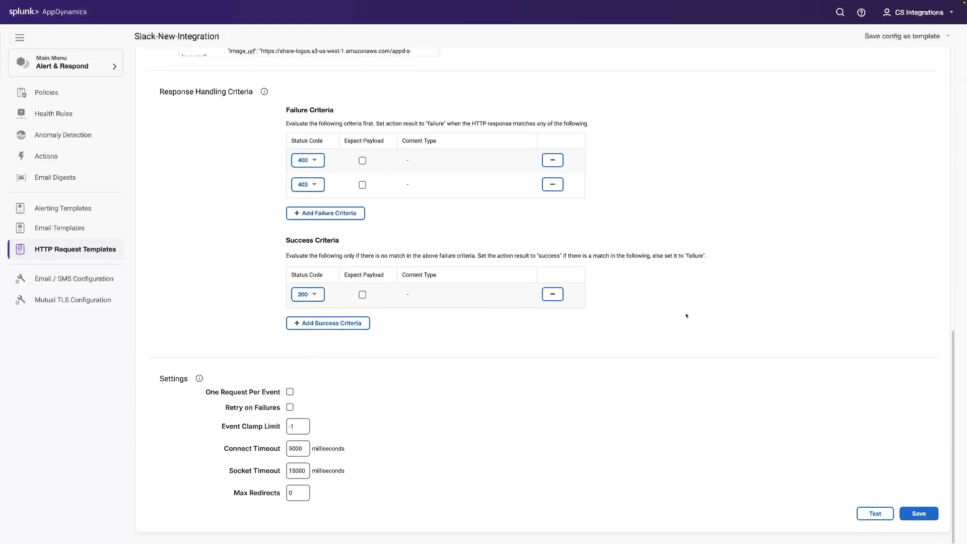
{"action": "left_click", "coordinate": [875, 514]}
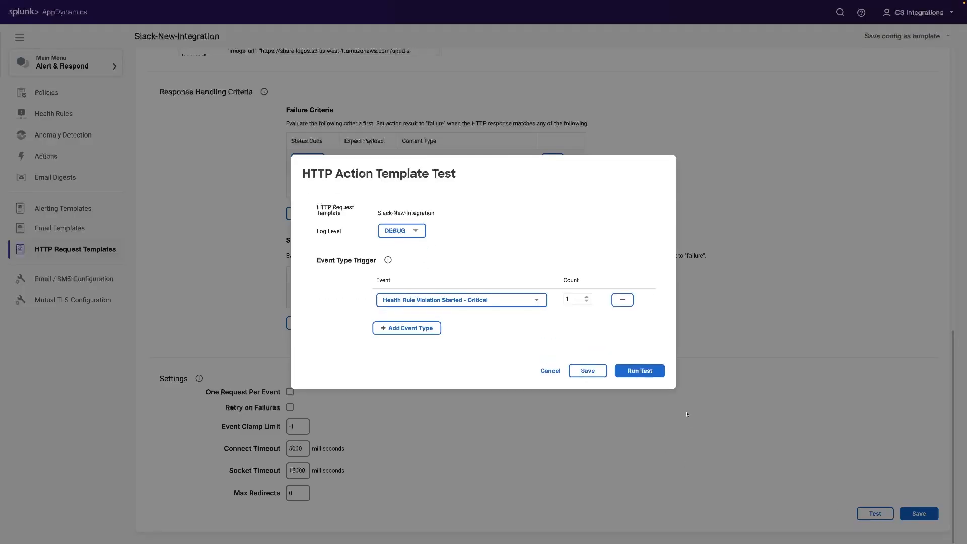
{"action": "left_click", "coordinate": [503, 300]}
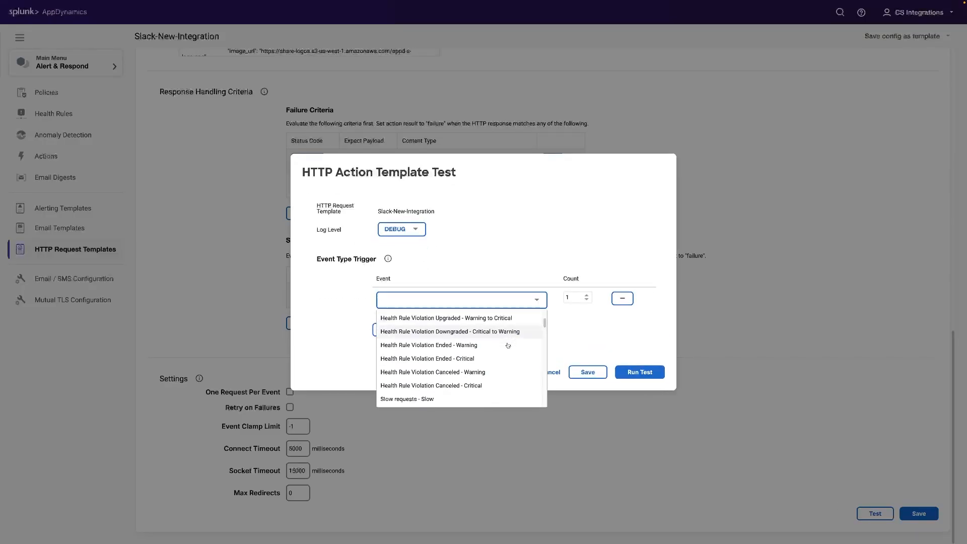
{"action": "scroll", "coordinate": [508, 345], "scroll_direction": "down", "scroll_amount": 1}
{"action": "left_click", "coordinate": [477, 375]}
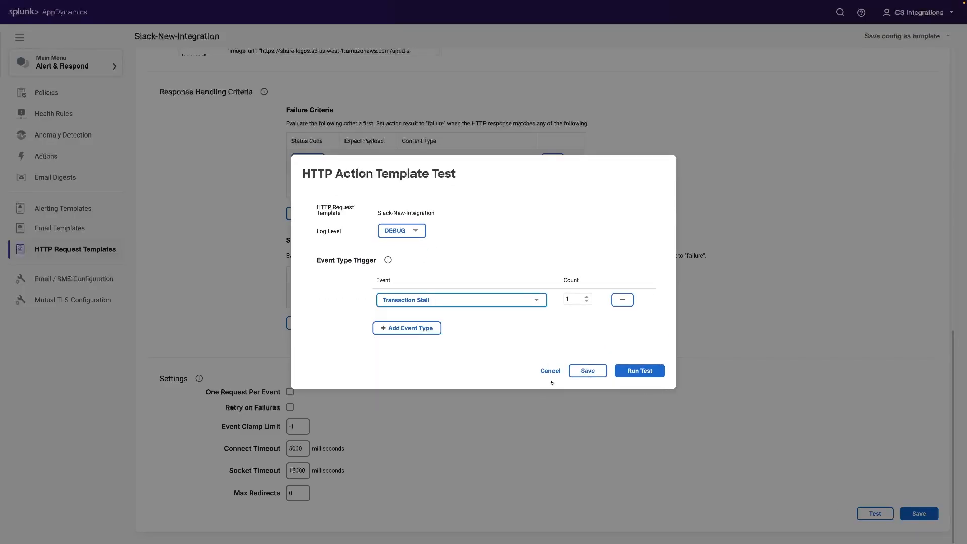
{"action": "left_click", "coordinate": [633, 373]}
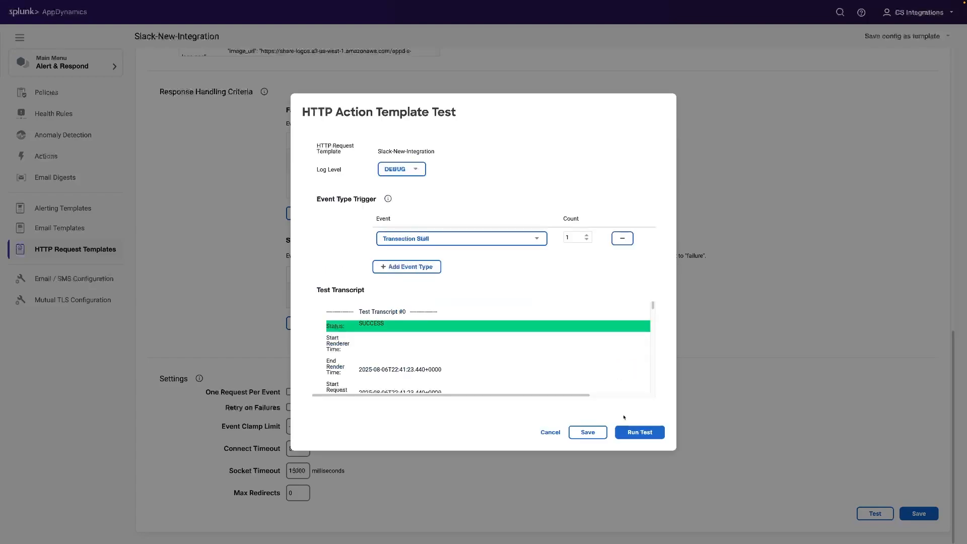
{"action": "left_click", "coordinate": [550, 433]}
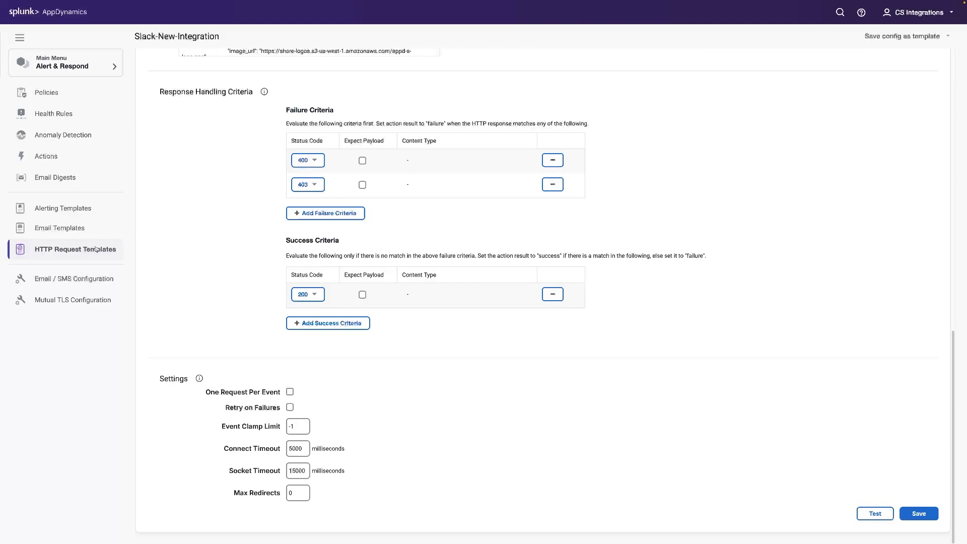
- Open the sock-shop policy Sockshop Tier Health for editing and review its health rule violation trigger events
{"action": "left_click", "coordinate": [56, 93]}
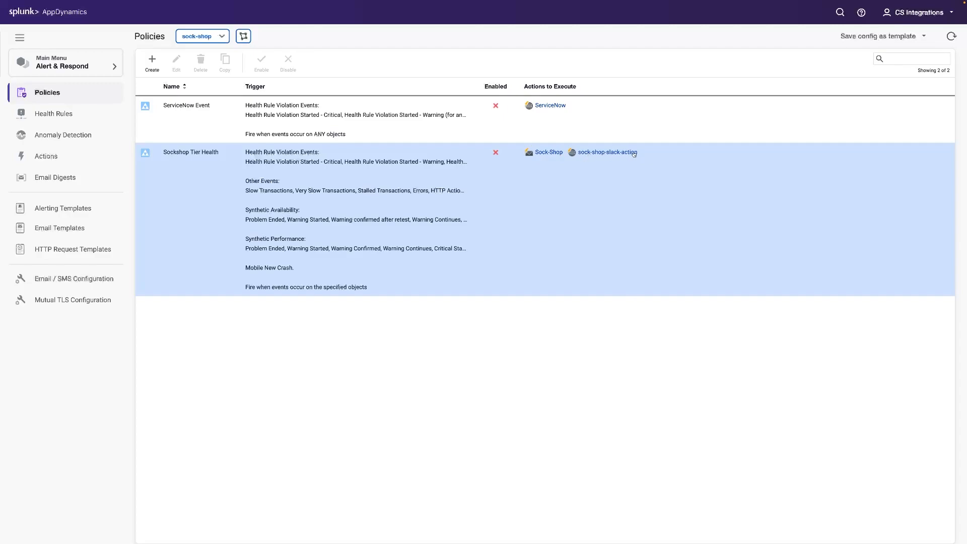
{"action": "double_click", "coordinate": [386, 180]}
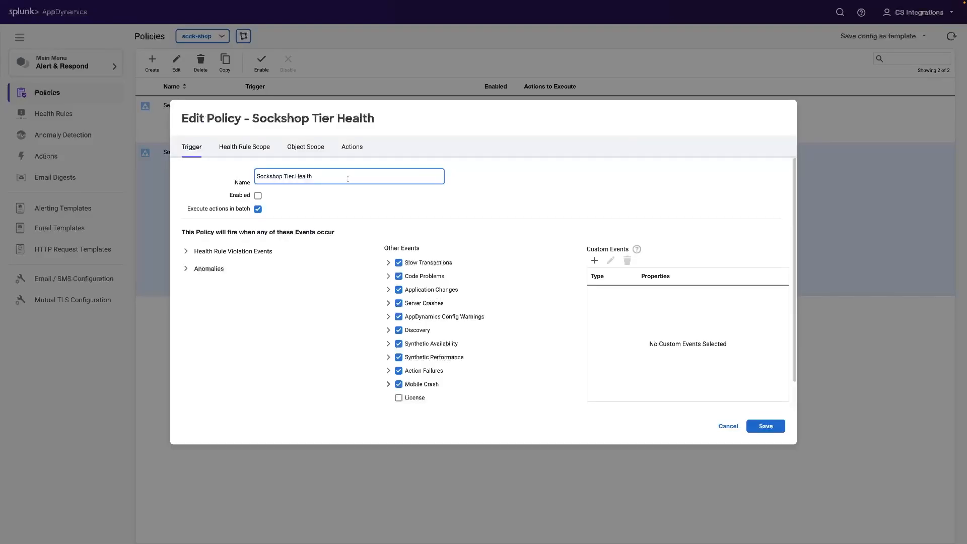
{"action": "left_click", "coordinate": [186, 251]}
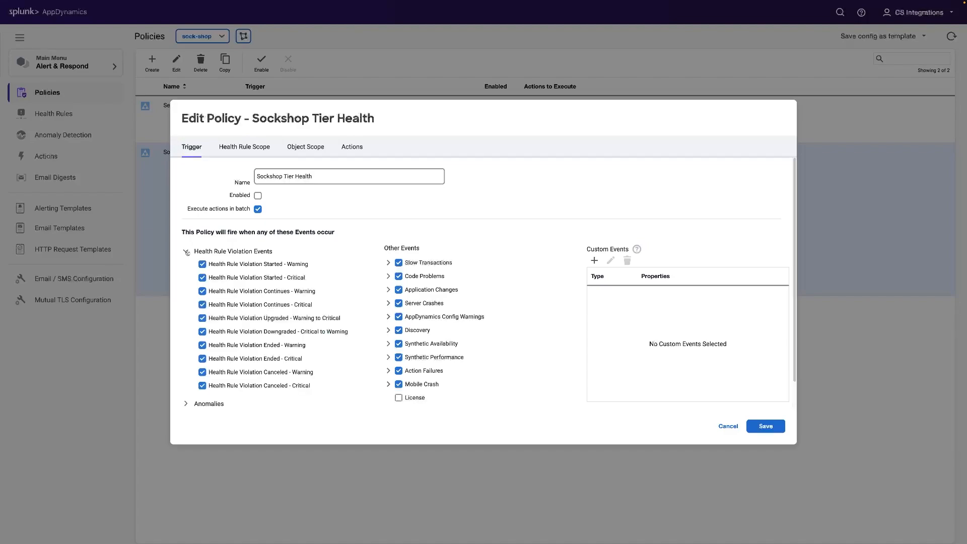
{"action": "left_click", "coordinate": [186, 251]}
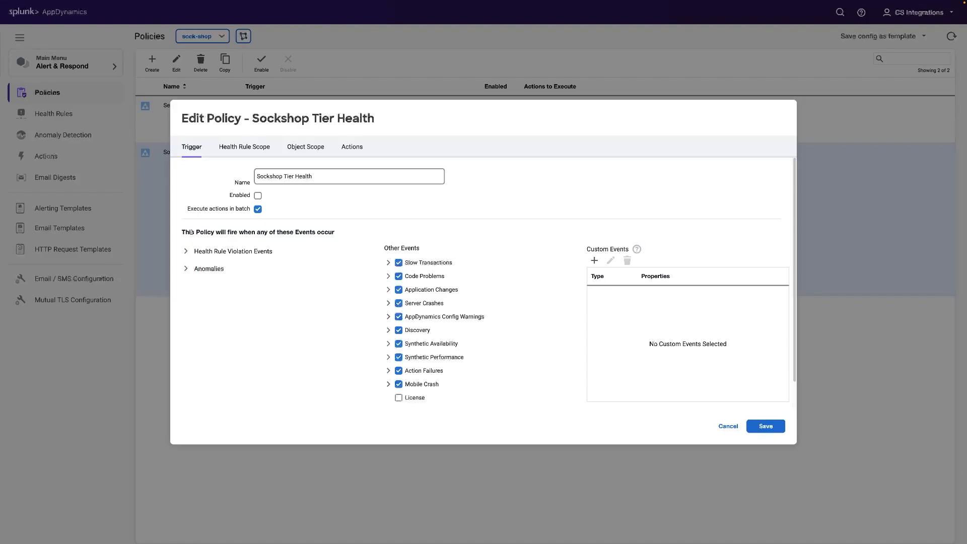
- Review the health rule scope, object scope and actions to execute of the Sockshop Tier Health policy
{"action": "left_click", "coordinate": [244, 149]}
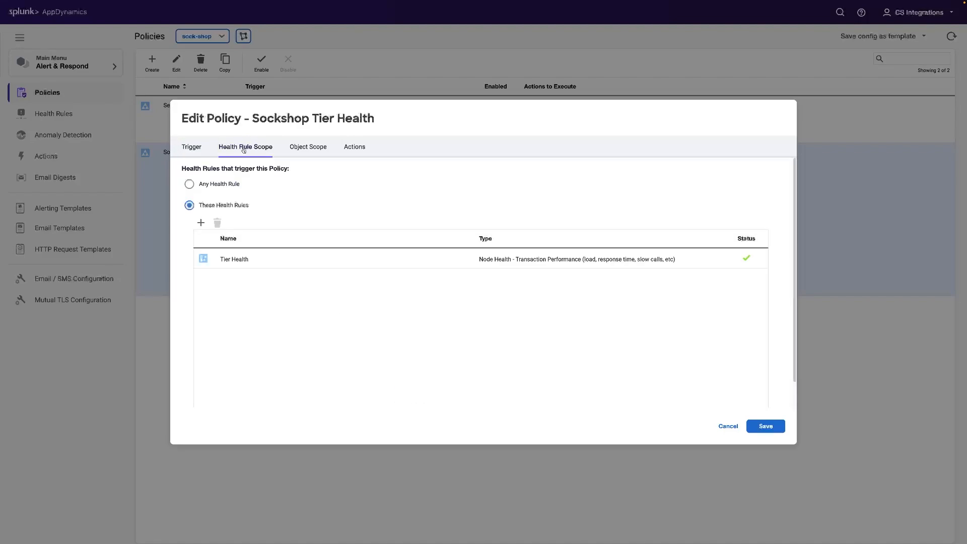
{"action": "left_click", "coordinate": [304, 148]}
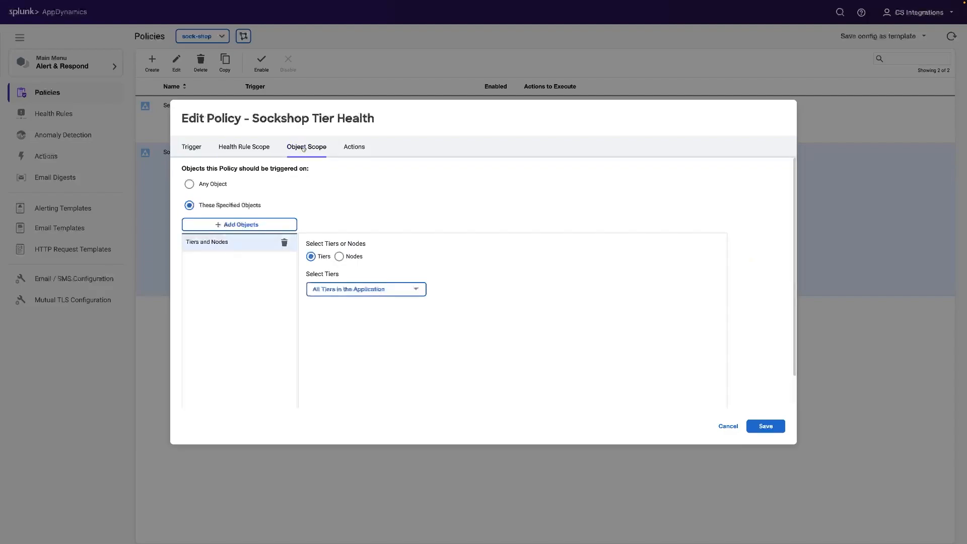
{"action": "left_click", "coordinate": [355, 147]}
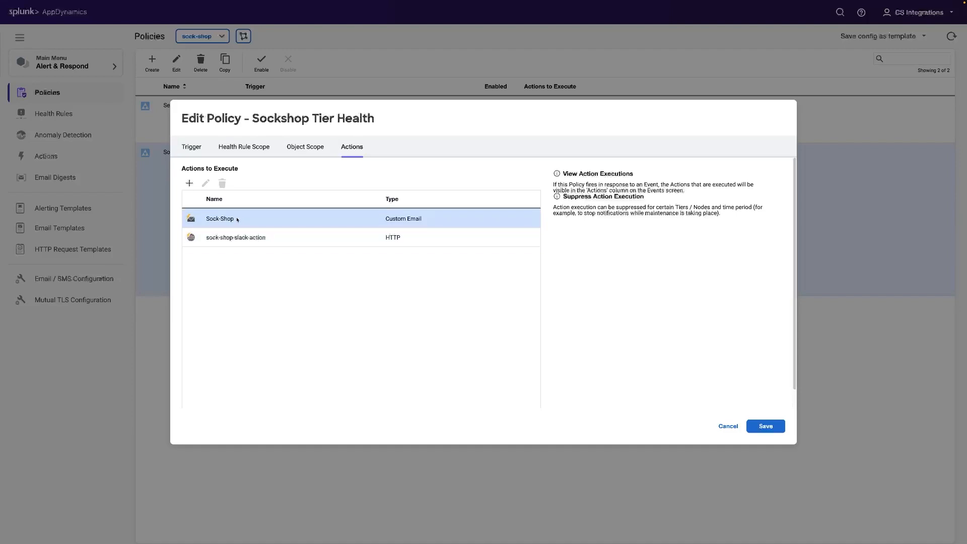
- Close the Sockshop Tier Health policy without saving, then switch to Slack and review the sock-shop alerts posted in the alerts-appdynamics channel
{"action": "left_click", "coordinate": [730, 426]}
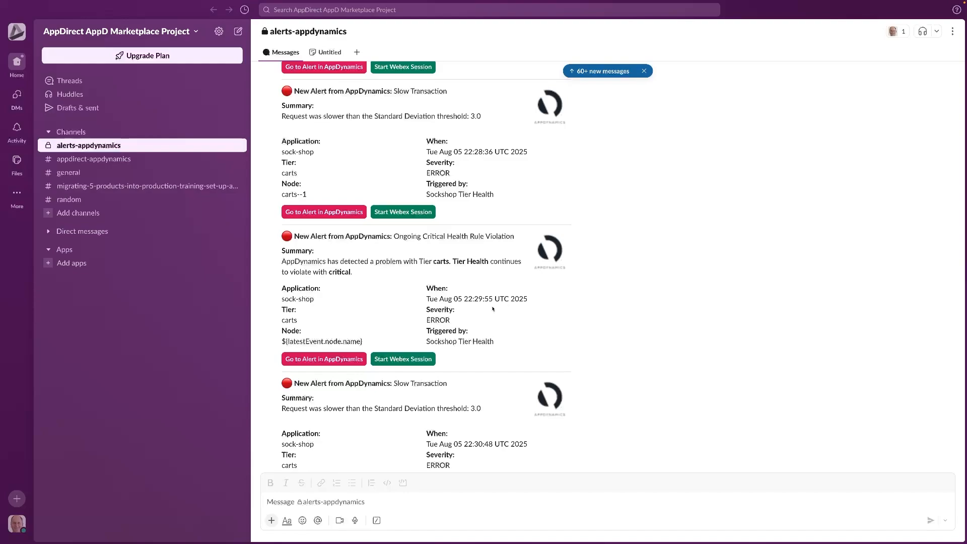
{"action": "scroll", "coordinate": [524, 305], "scroll_direction": "down", "scroll_amount": 6}
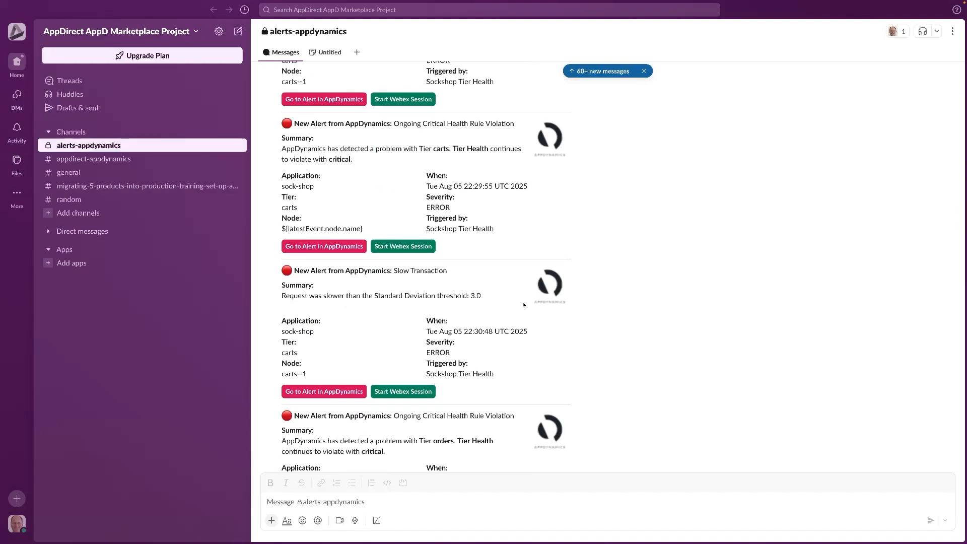
{"action": "scroll", "coordinate": [522, 306], "scroll_direction": "down", "scroll_amount": 12}
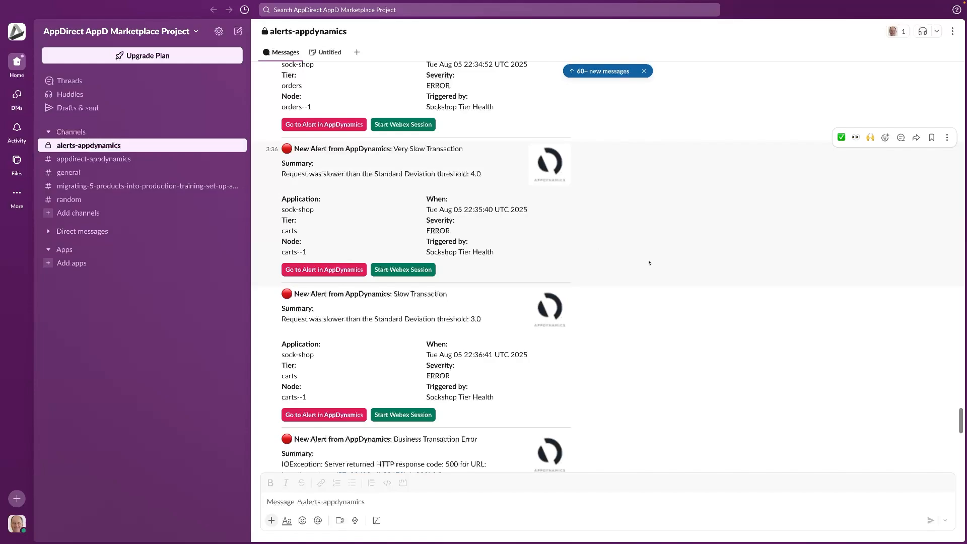
{"action": "scroll", "coordinate": [649, 272], "scroll_direction": "down", "scroll_amount": 4}
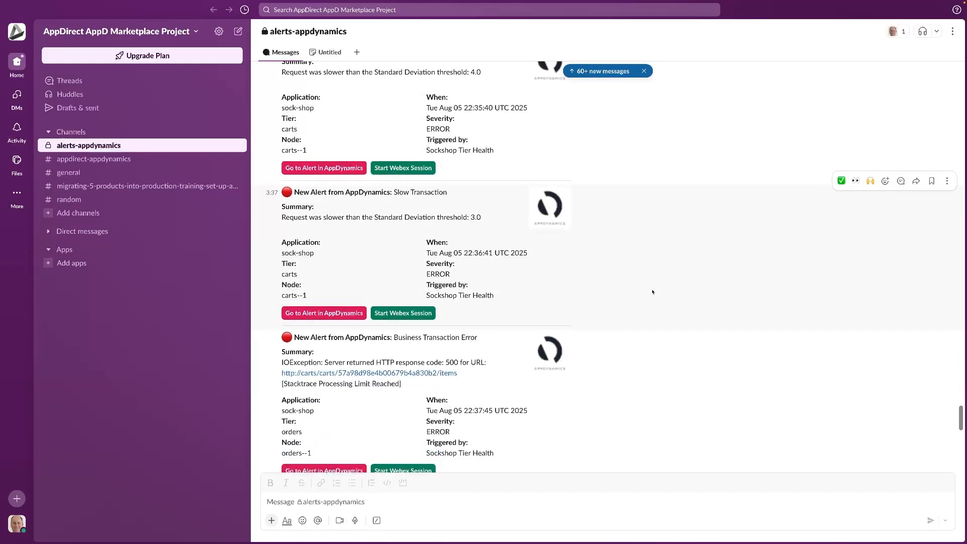
{"action": "scroll", "coordinate": [652, 292], "scroll_direction": "down", "scroll_amount": 5}
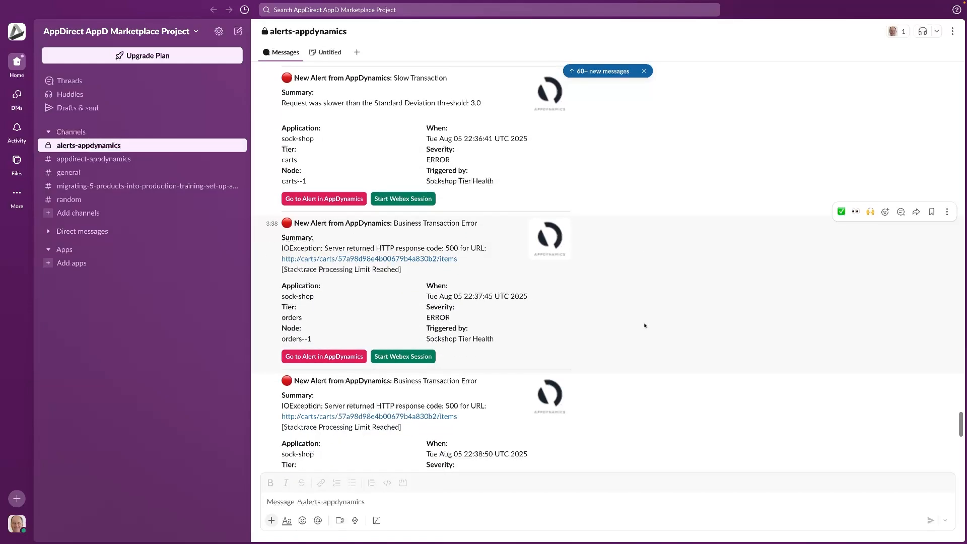
{"action": "scroll", "coordinate": [644, 328], "scroll_direction": "down", "scroll_amount": 2}
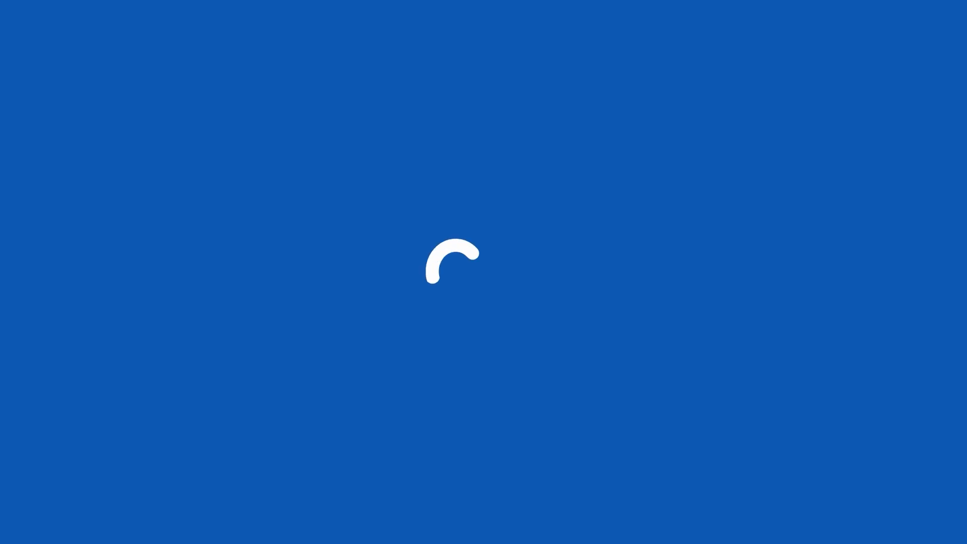